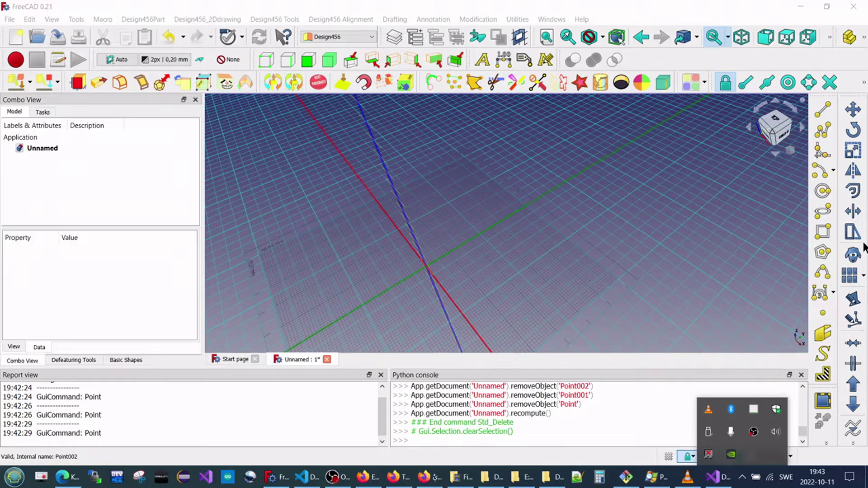
Place the first five Draft points, Point through Point004, across the XY grid
left_click(822, 313)
left_click(524, 325)
left_click(816, 316)
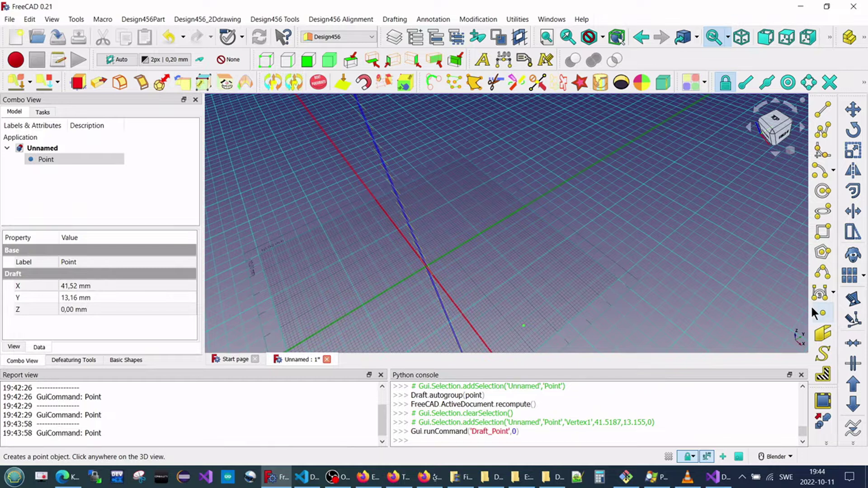
left_click(516, 283)
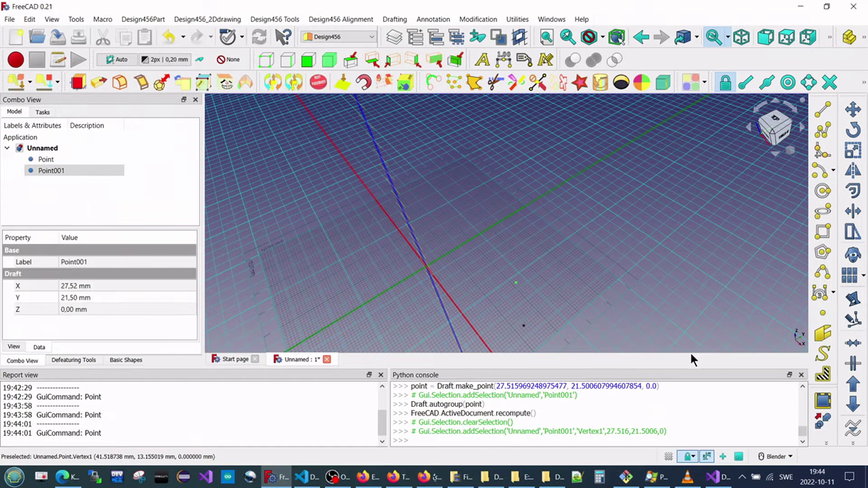
left_click(823, 313)
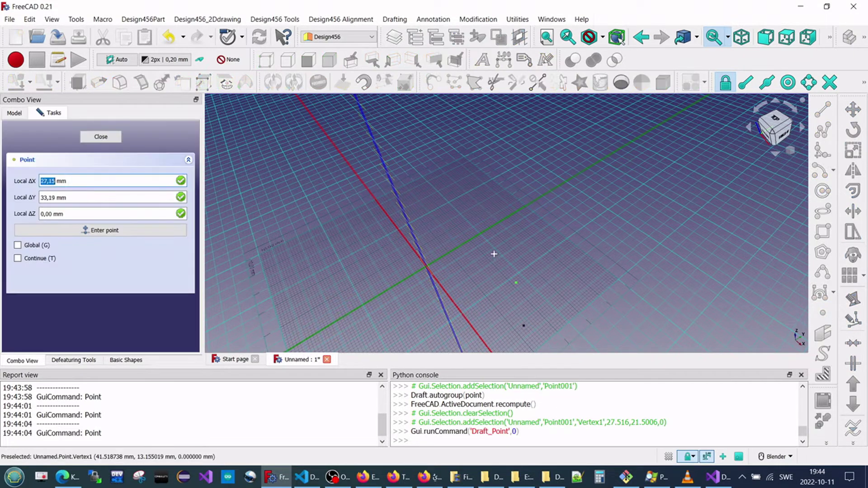
left_click(486, 258)
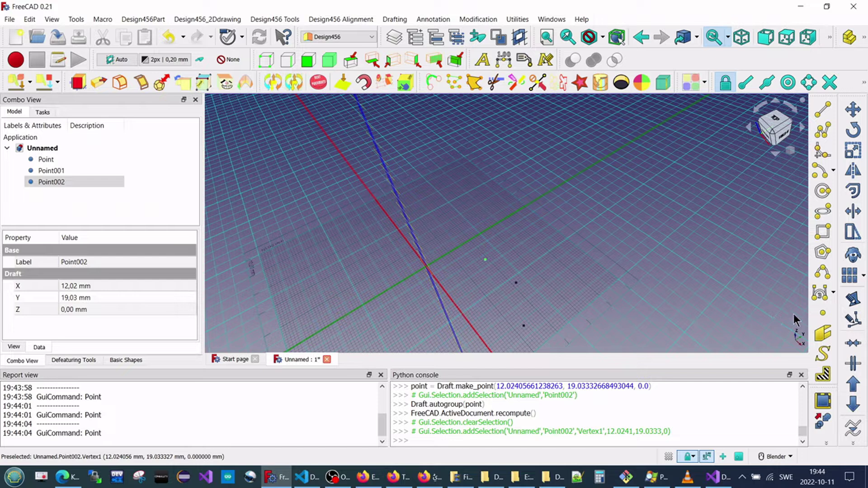
left_click(823, 313)
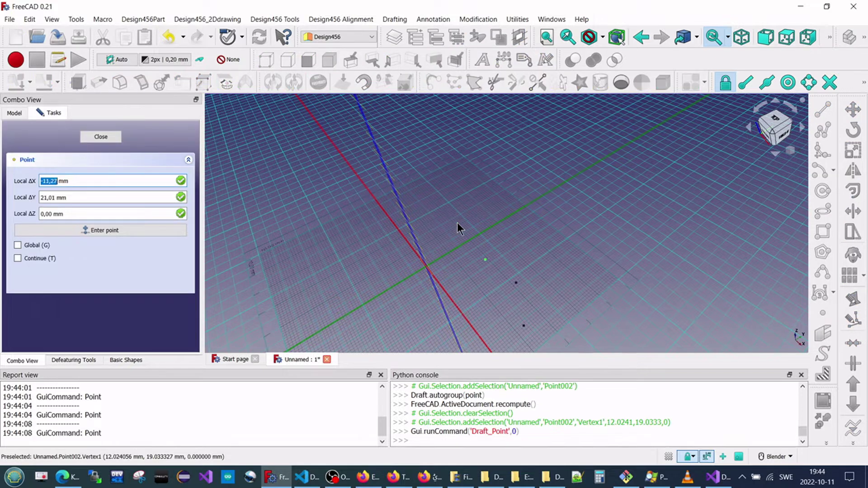
left_click(457, 223)
left_click(823, 312)
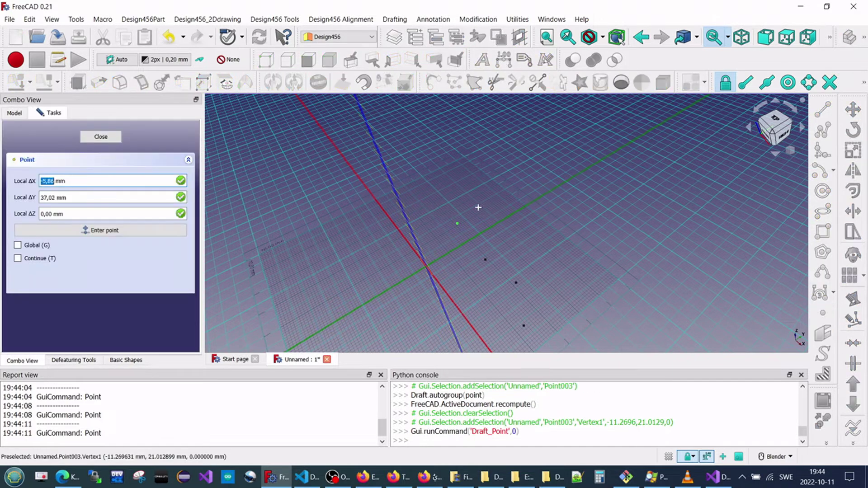
left_click(457, 191)
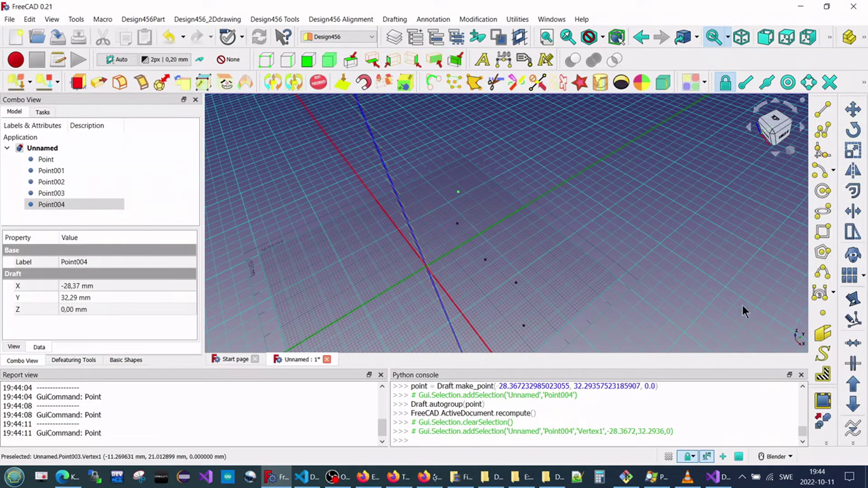
Add an empty Facebinder, then place Draft points Point005 through Point007
left_click(823, 329)
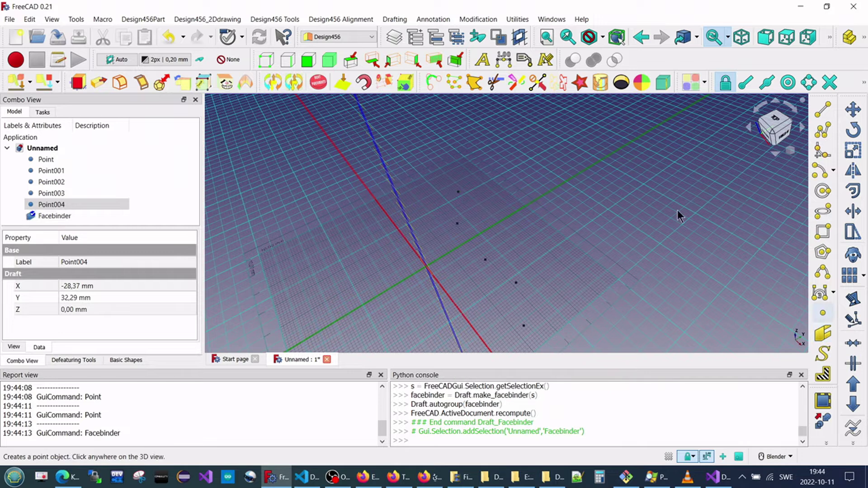
left_click(476, 164)
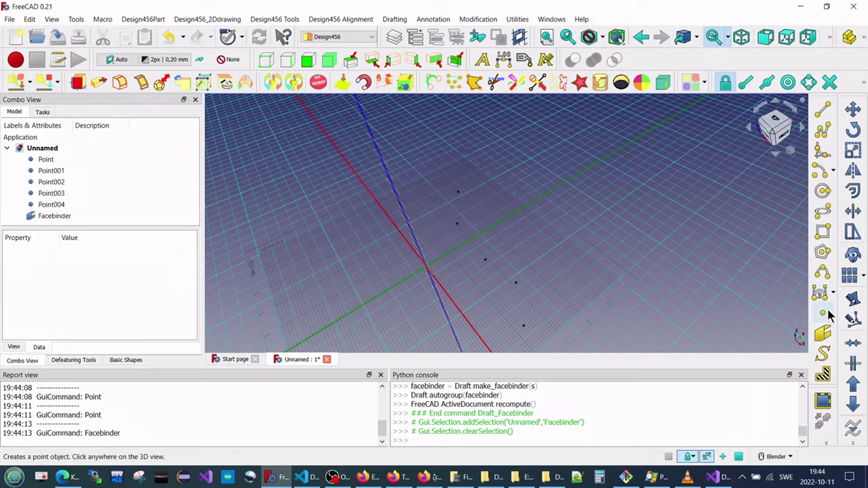
left_click(823, 313)
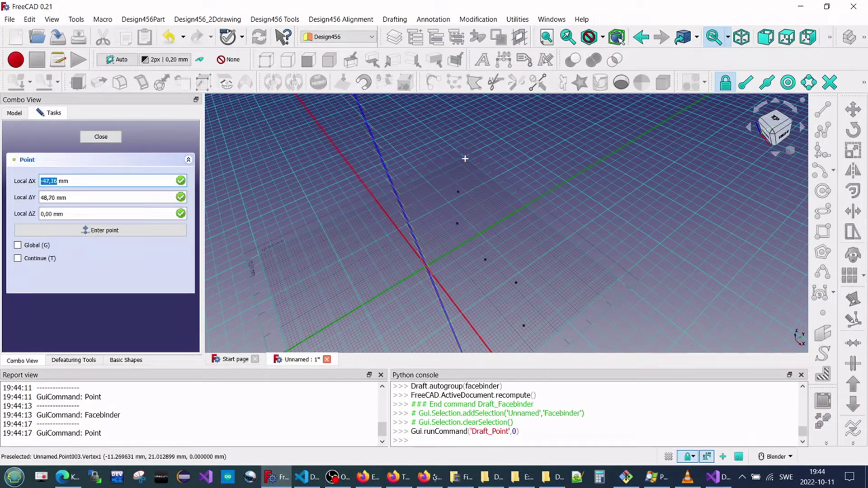
left_click(464, 158)
left_click(822, 313)
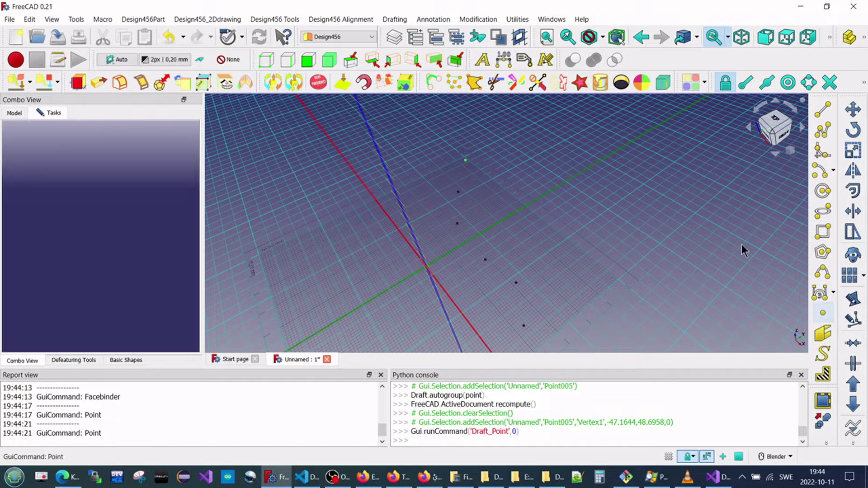
left_click(504, 148)
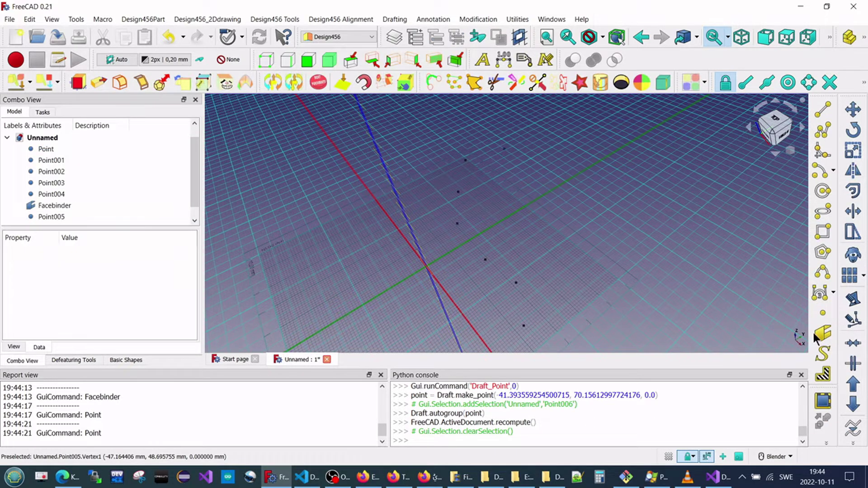
left_click(823, 312)
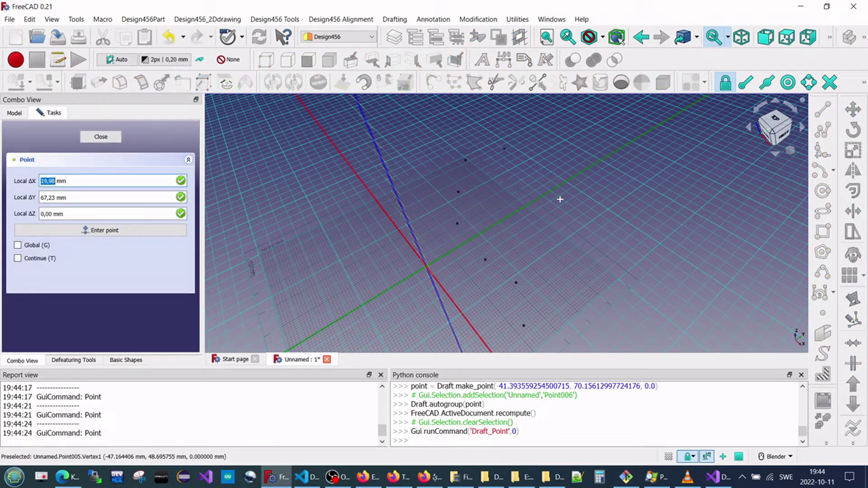
left_click(552, 162)
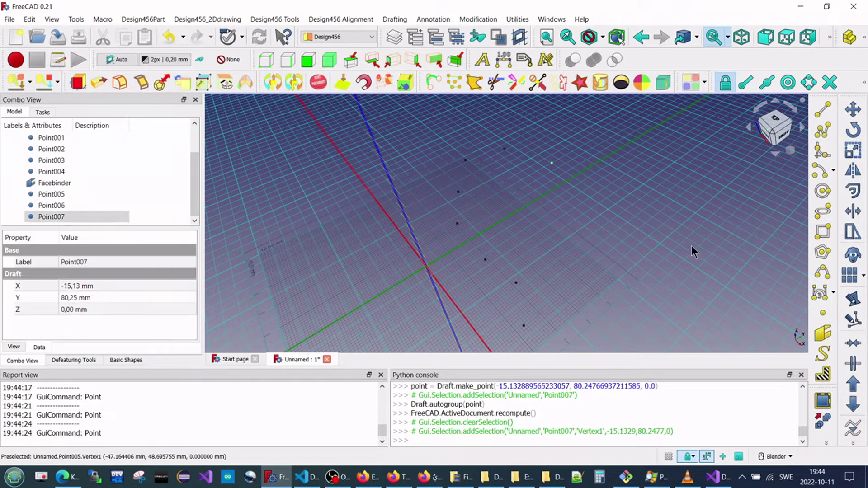
Place Draft points Point008 through Point011, reaching far along the Y axis
left_click(823, 312)
left_click(590, 184)
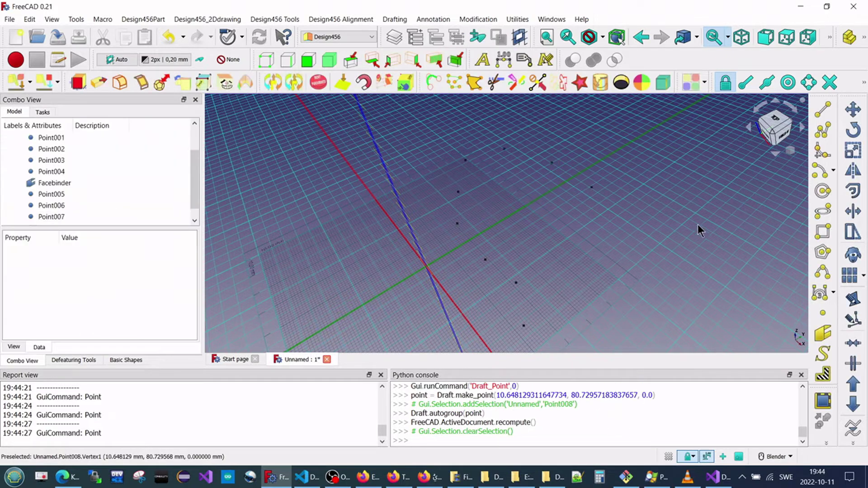
left_click(824, 312)
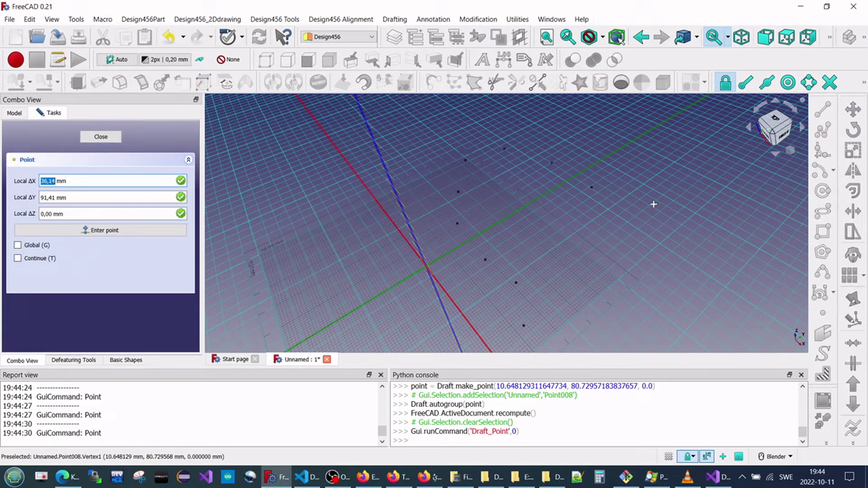
left_click(653, 206)
left_click(823, 313)
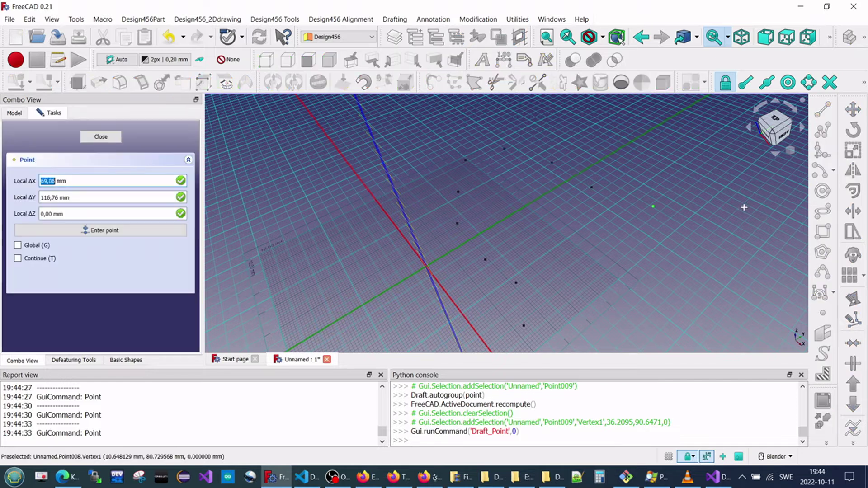
left_click(724, 193)
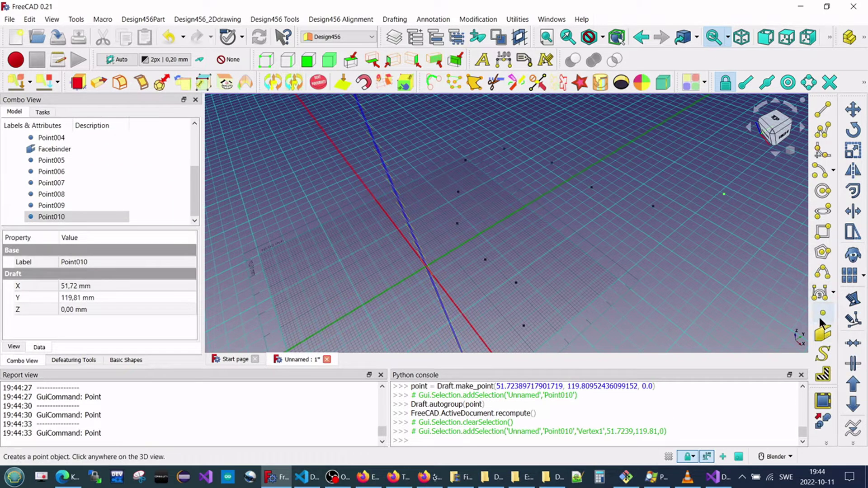
left_click(823, 313)
left_click(757, 167)
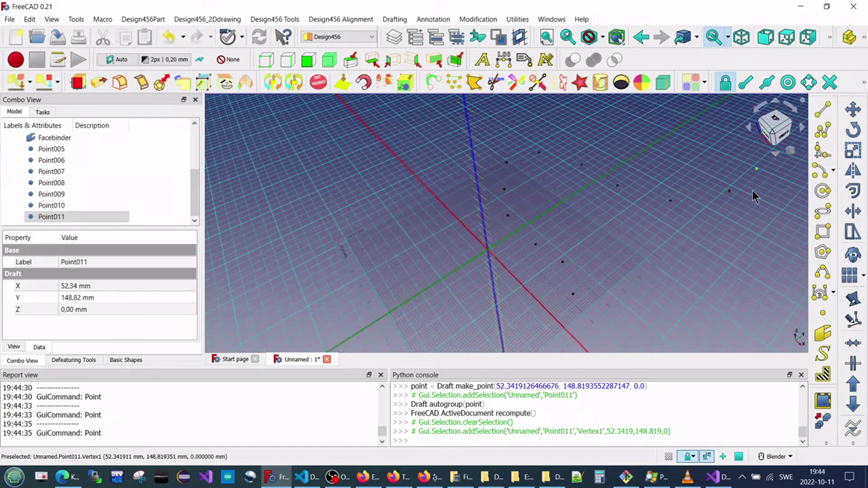
Place Point012 through Point014, the last at X -35,68 mm, Y 218,55 mm
middle_click_drag(742, 205, 653, 271, "shift")
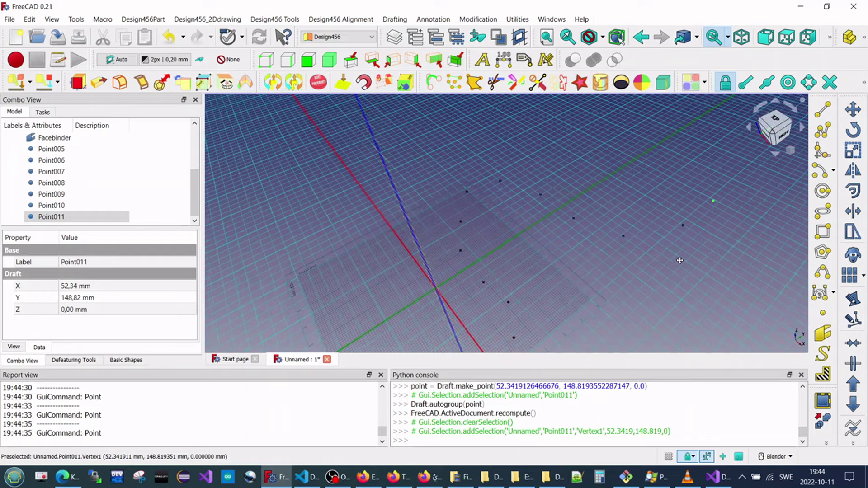
left_click(823, 312)
left_click(692, 166)
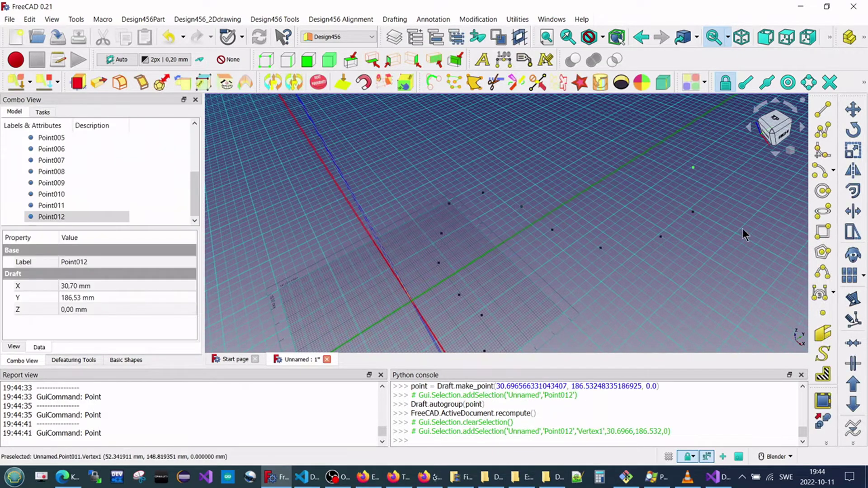
left_click(823, 312)
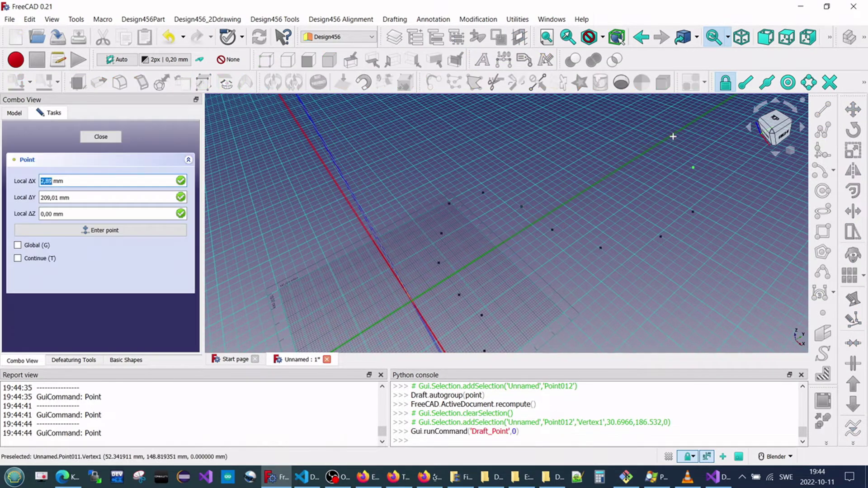
left_click(673, 136)
left_click(827, 318)
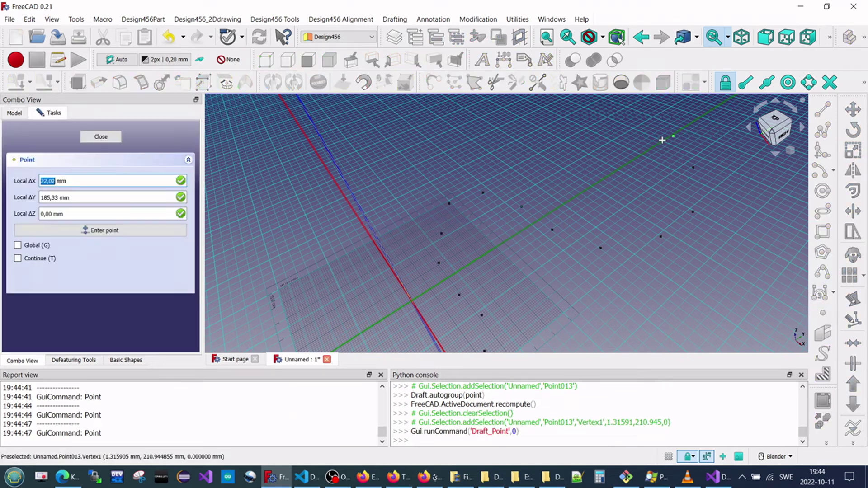
left_click(637, 115)
Orbit around the scattered points and switch off the Draft working-plane grid
middle_click_drag(708, 234, 645, 263)
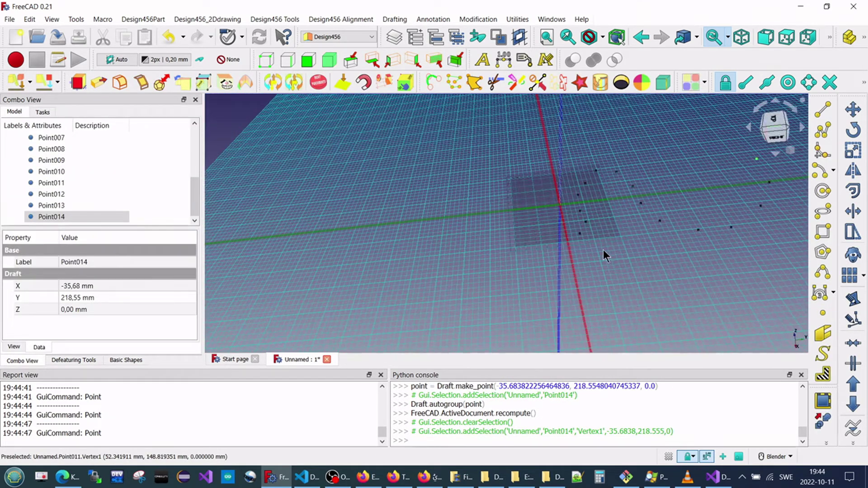
middle_click_drag(611, 253, 519, 280)
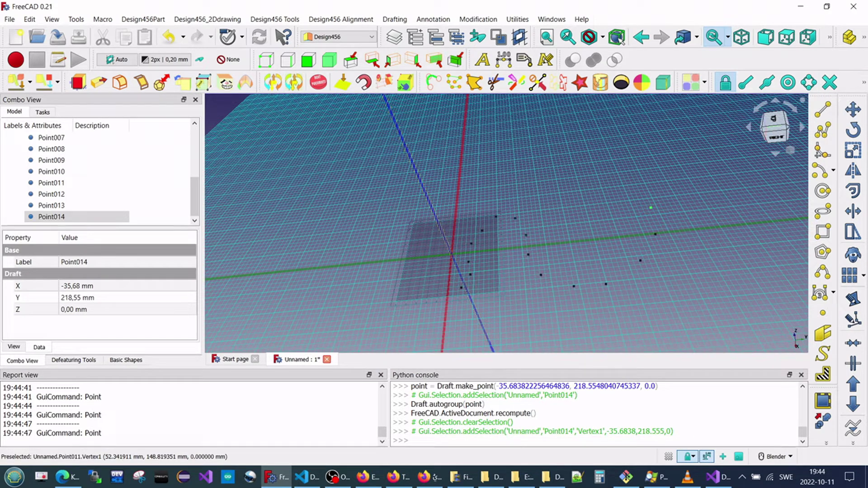
left_click(864, 83)
left_click(791, 121)
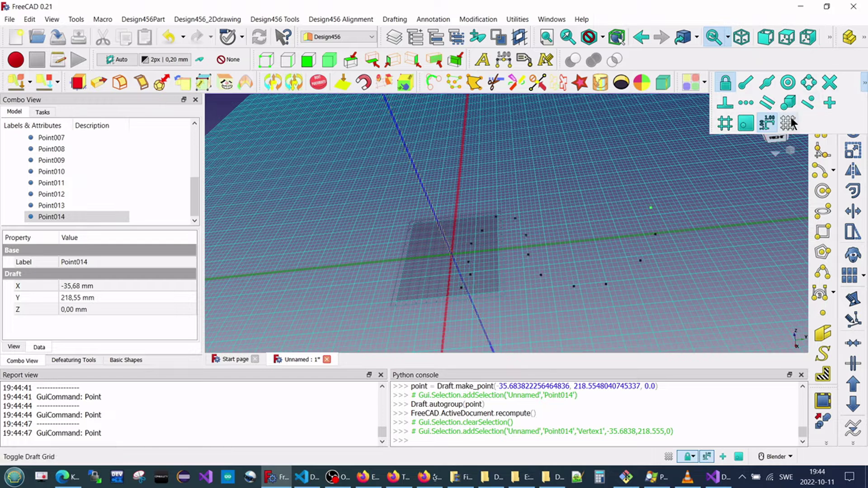
left_click(487, 222)
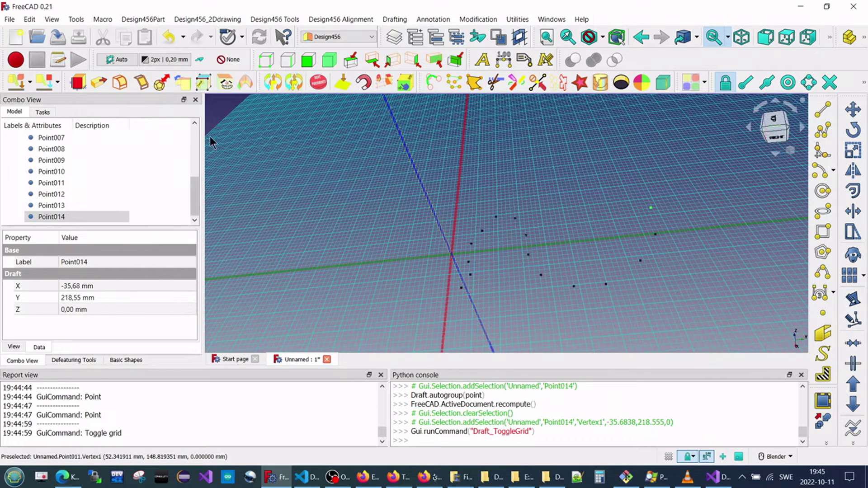
Create a SmartSweep object and link its Path Point List to the Facebinder
left_click(247, 83)
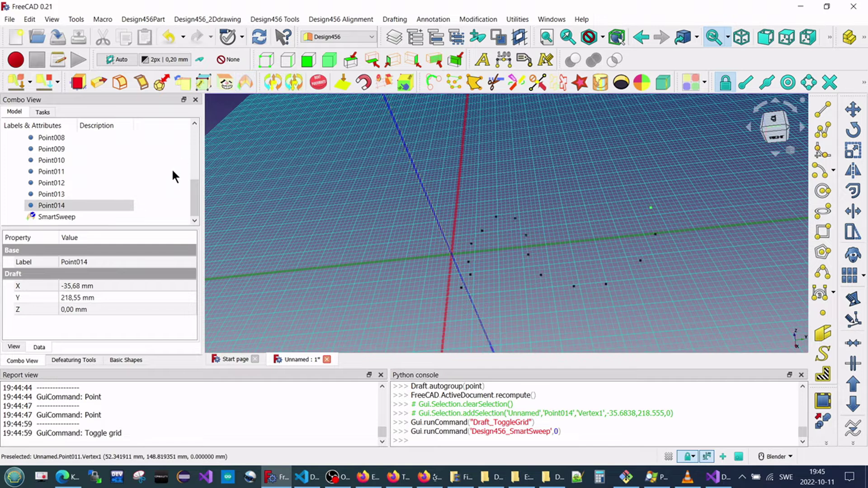
left_click(75, 215)
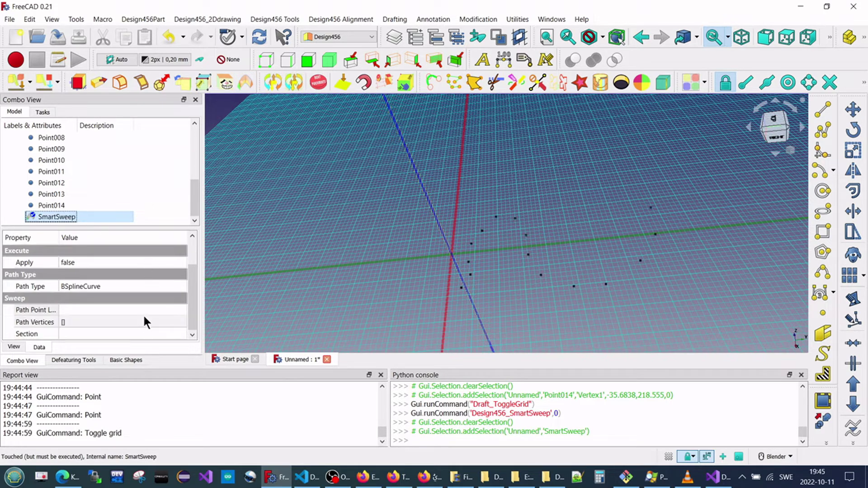
left_click(143, 309)
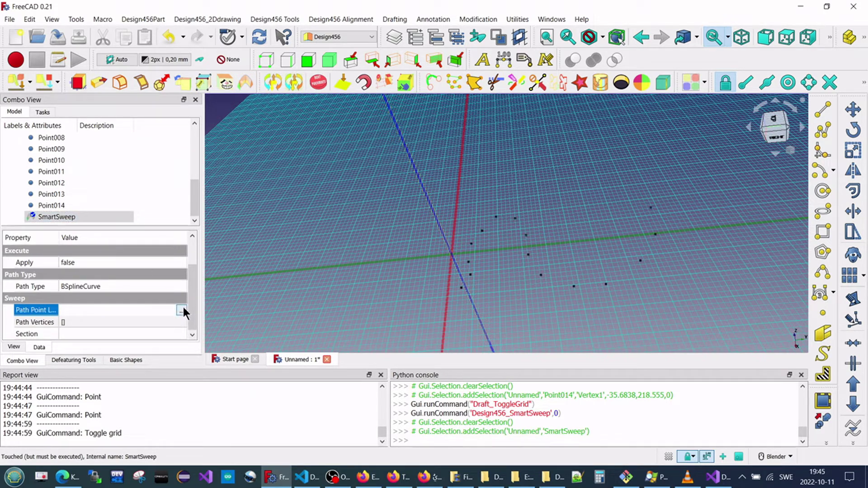
left_click(182, 311)
scroll(437, 296, "down", 1)
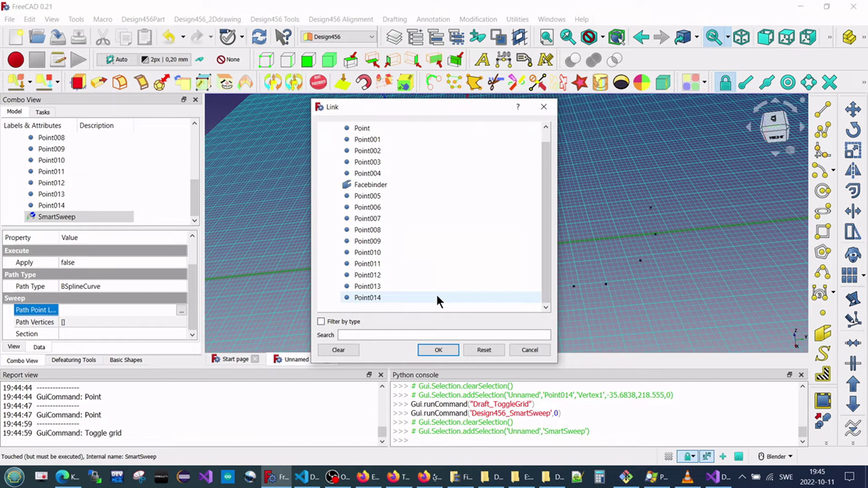
left_click(383, 186)
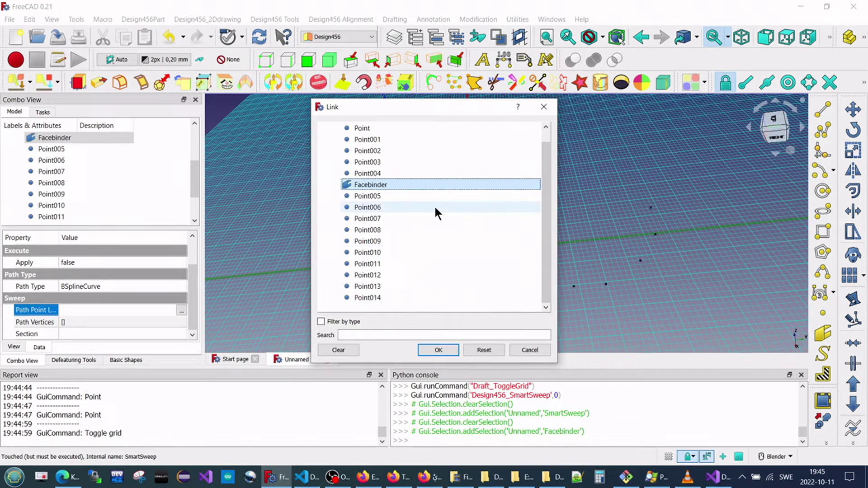
left_click(530, 353)
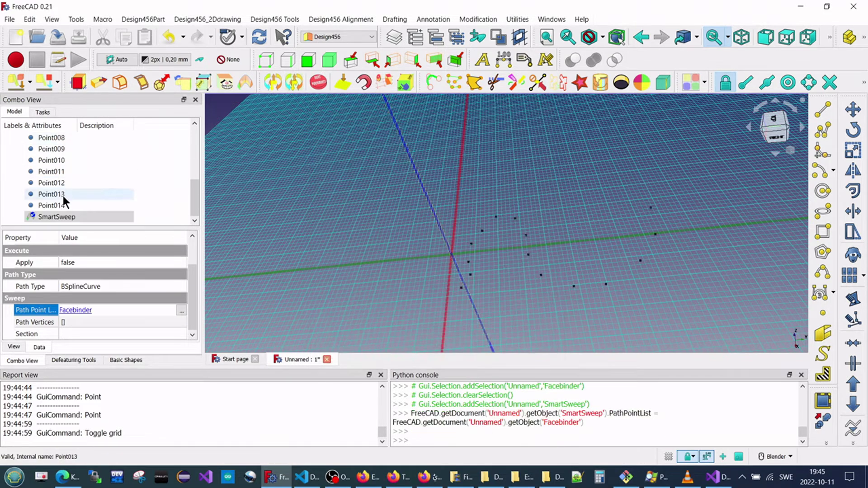
Delete the Facebinder, confirming despite its reference from SmartSweep
scroll(81, 186, "up", 5)
left_click(64, 215)
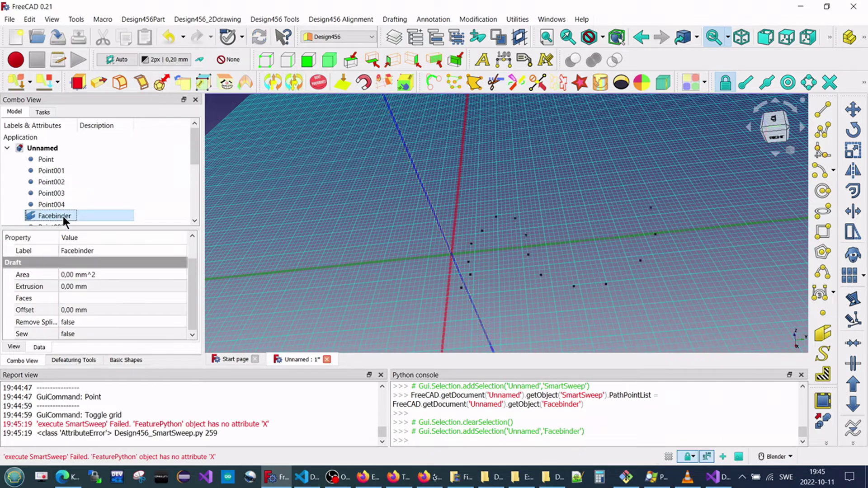
key("Delete")
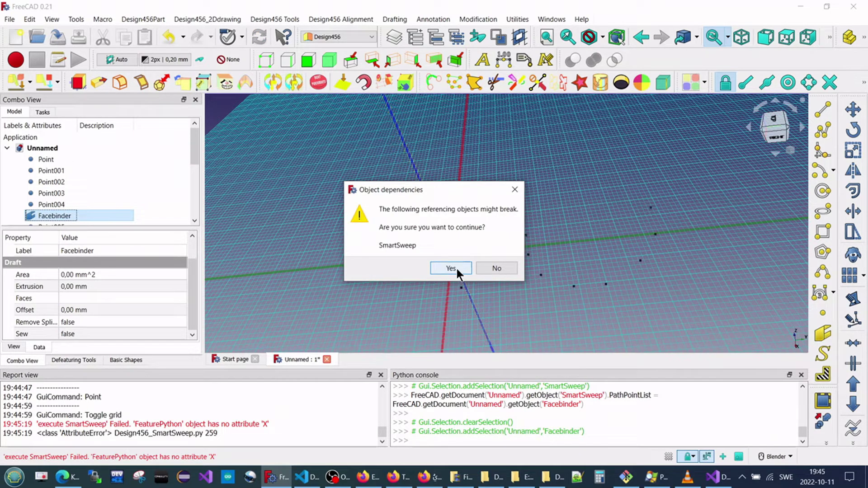
left_click(451, 268)
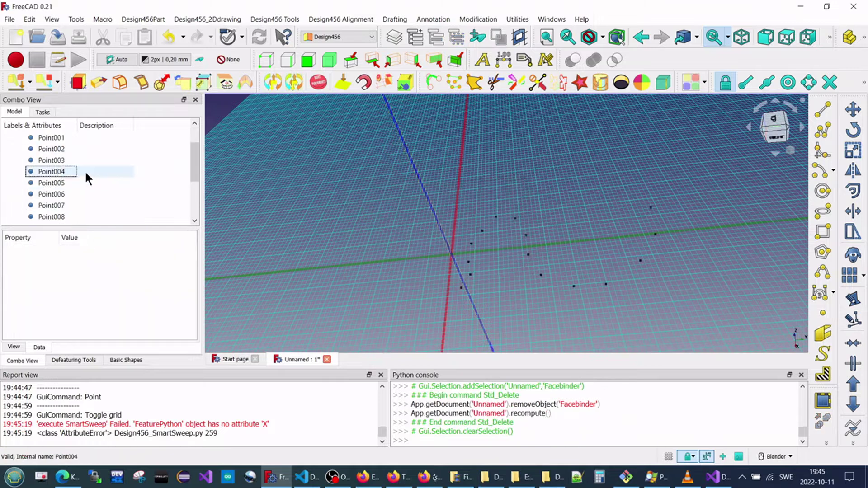
Select Point through Point014 in SmartSweep's Path Point List link dialog, confirm, and deselect
scroll(85, 181, "down", 3)
left_click(82, 216)
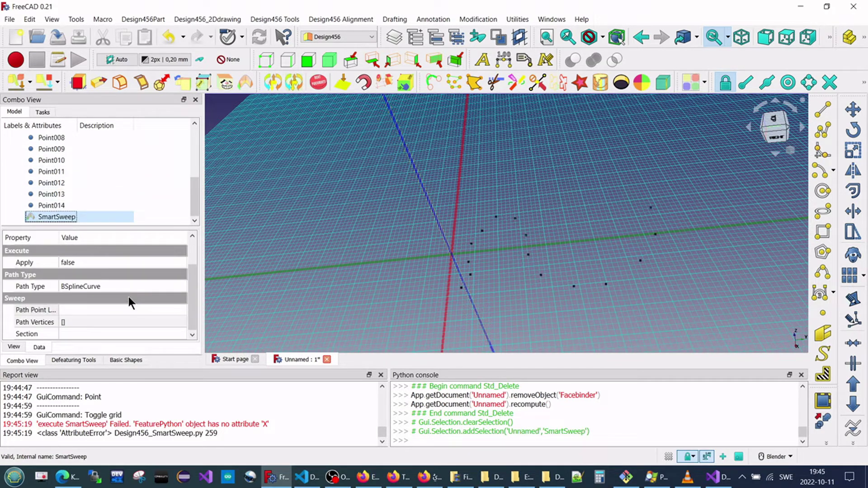
left_click(135, 309)
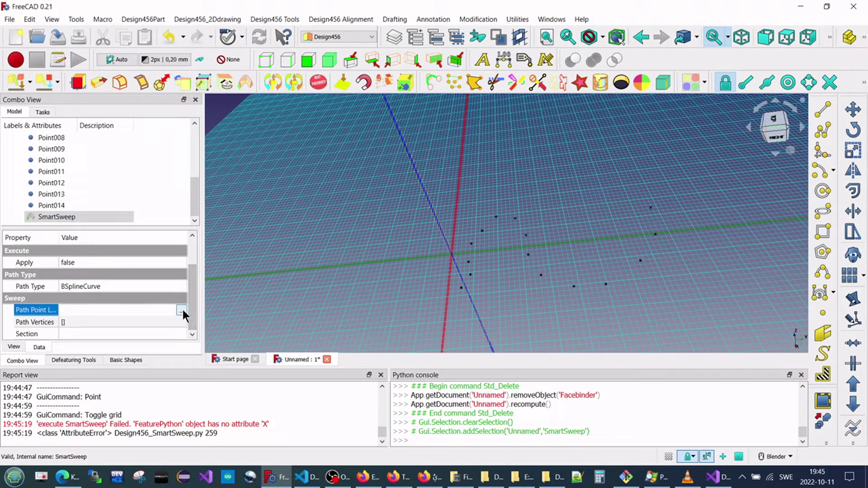
left_click(181, 310)
left_click(426, 298)
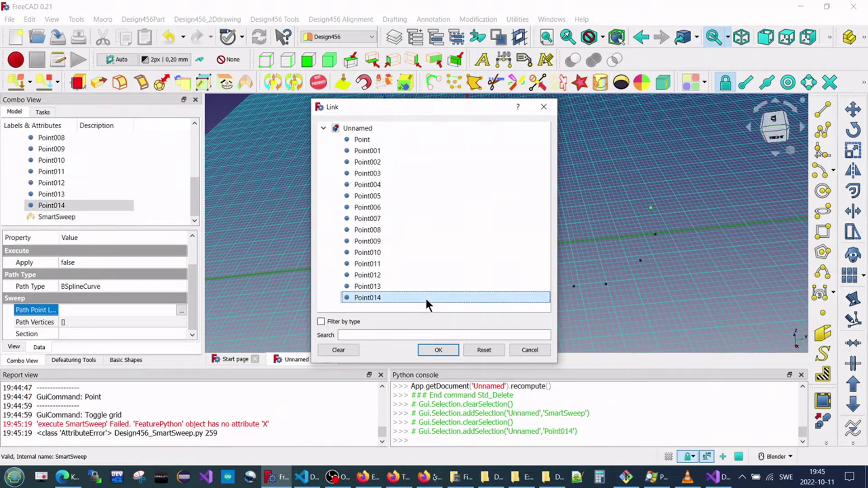
key("ctrl+a")
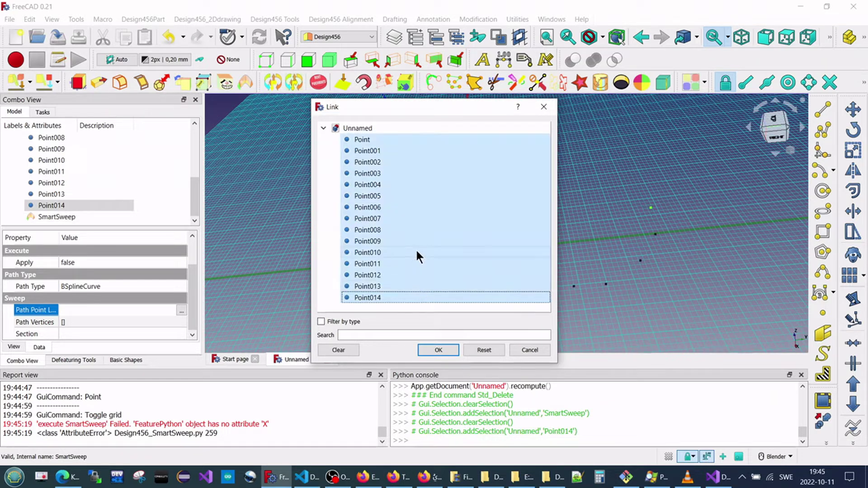
left_click(441, 352)
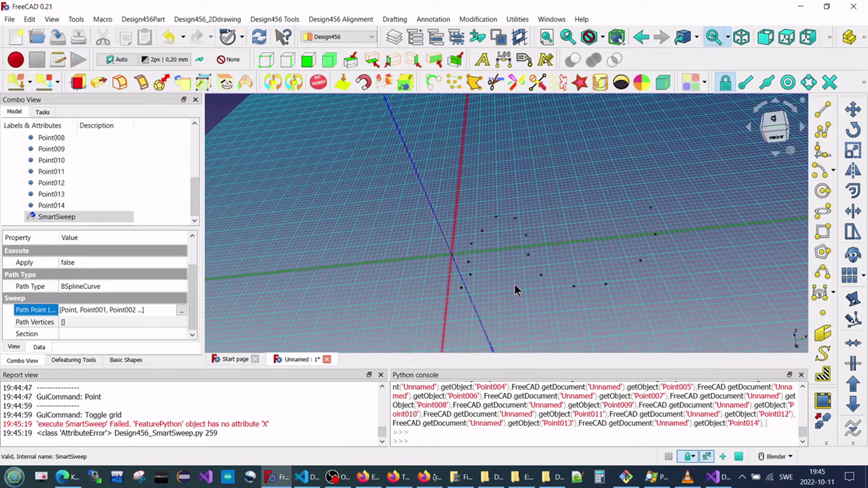
left_click(519, 278)
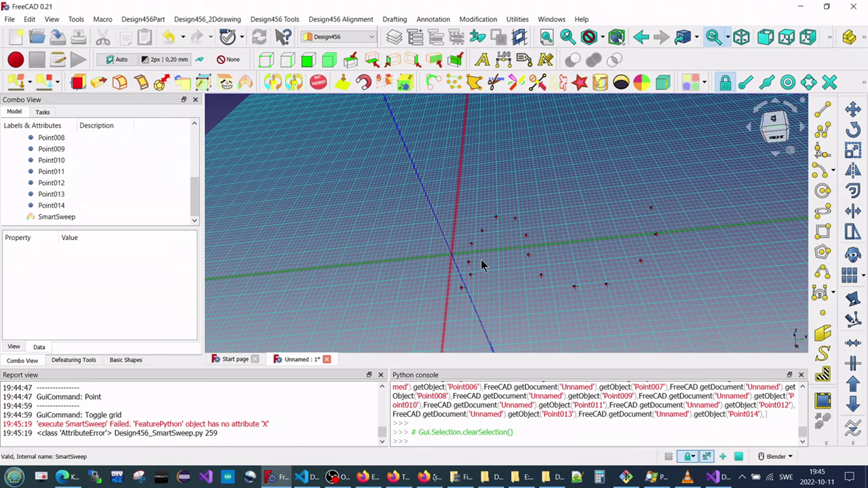
middle_click_drag(481, 259, 524, 288)
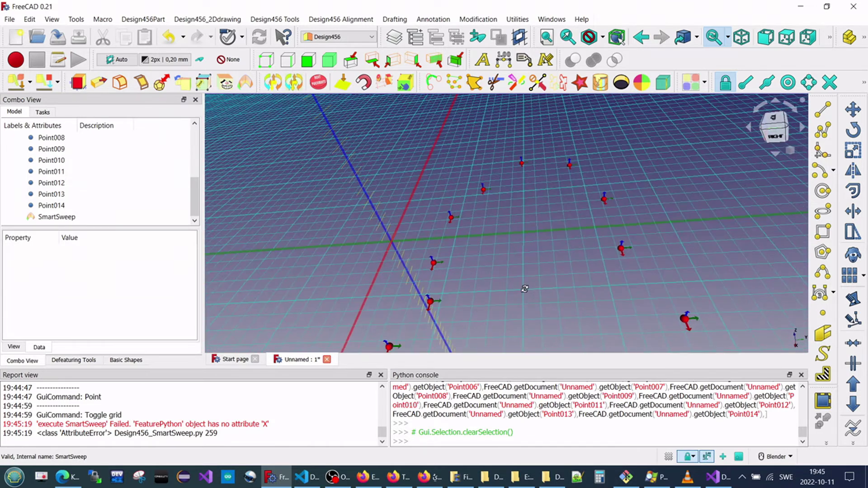
scroll(523, 287, "up", 2)
scroll(516, 287, "up", 2)
scroll(508, 283, "up", 2)
scroll(508, 283, "up", 2)
mouse_move(510, 316)
middle_mouse_down()
mouse_move(519, 274)
mouse_move(523, 323)
mouse_move(447, 288)
mouse_move(449, 187)
middle_mouse_up()
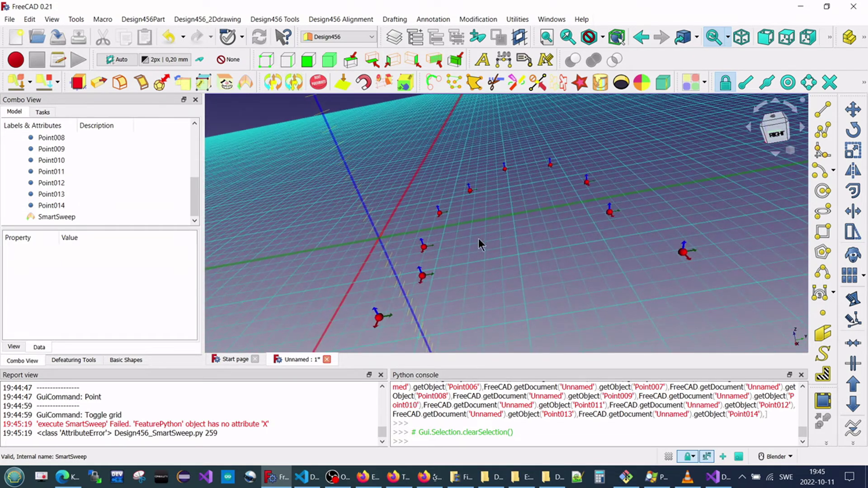
mouse_move(486, 248)
middle_mouse_down()
mouse_move(500, 240)
mouse_move(527, 270)
mouse_move(480, 283)
middle_mouse_up()
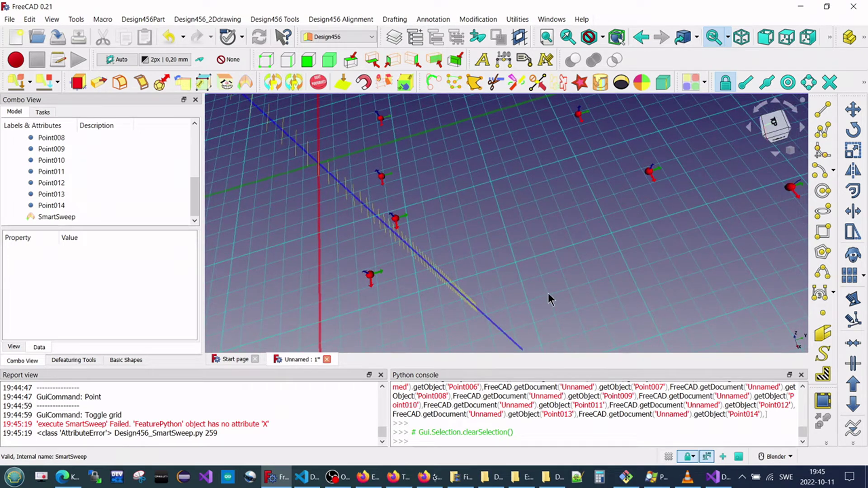
middle_click_drag(621, 283, 266, 345)
scroll(633, 203, "up", 3)
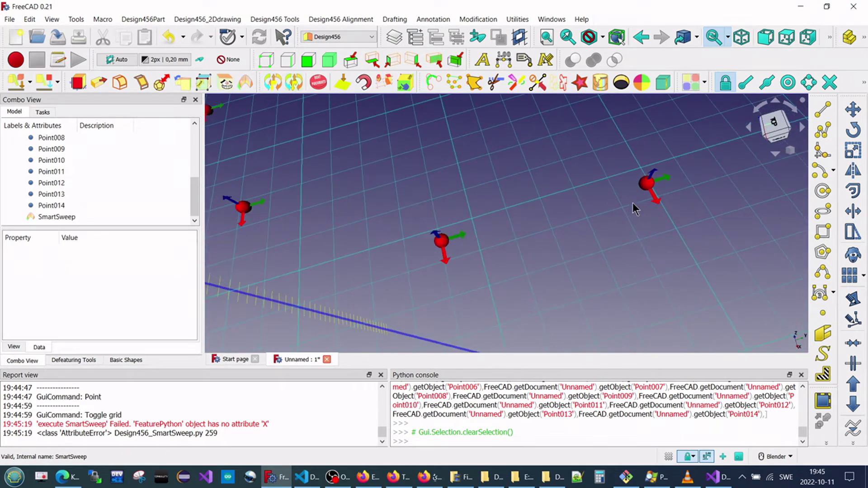
scroll(544, 290, "up", 1)
scroll(544, 290, "down", 2)
mouse_move(587, 280)
middle_mouse_down()
mouse_move(642, 270)
mouse_move(607, 307)
mouse_move(543, 292)
middle_mouse_up()
scroll(647, 269, "down", 2)
scroll(646, 270, "down", 1)
Empty SmartSweep's Path Point List of all linked points
left_click(103, 216)
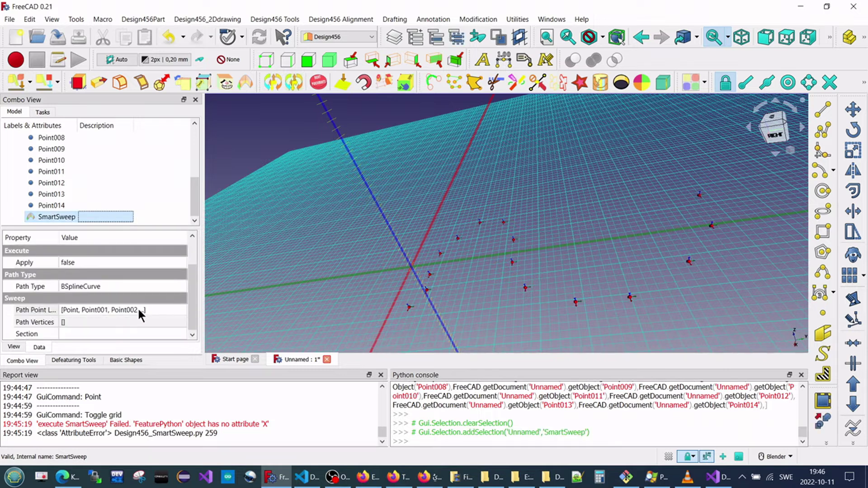
left_click(163, 309)
left_click(181, 311)
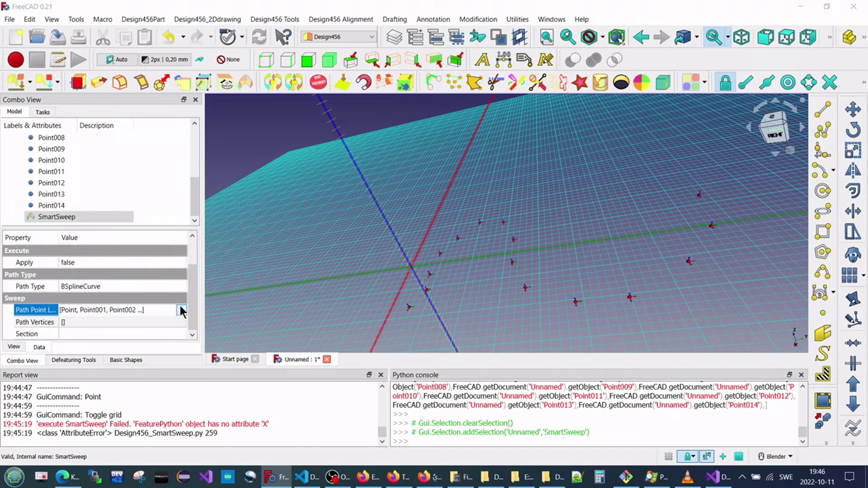
left_click(349, 351)
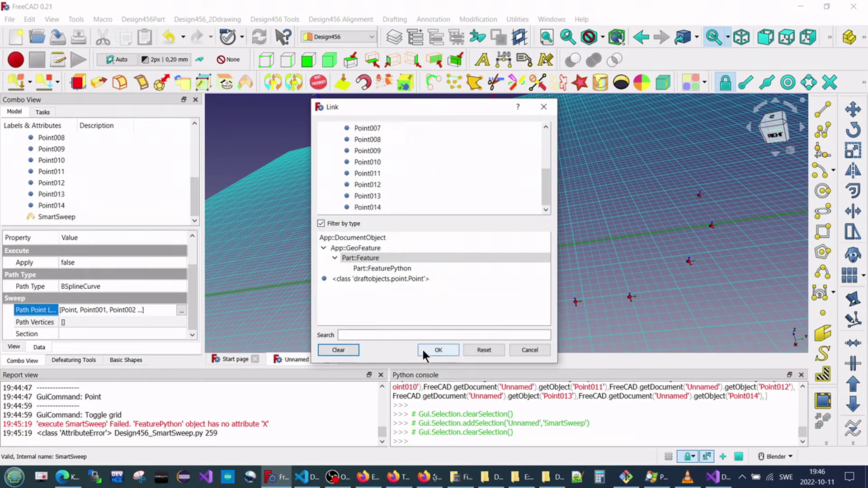
left_click(438, 351)
left_click(570, 270)
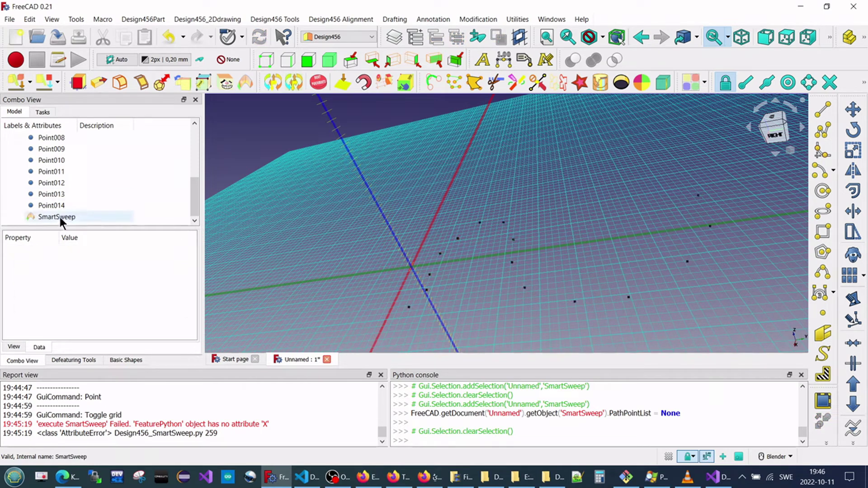
Hide Draft points Point008 through Point014 from the model tree
left_click(61, 206)
scroll(68, 201, "up", 4)
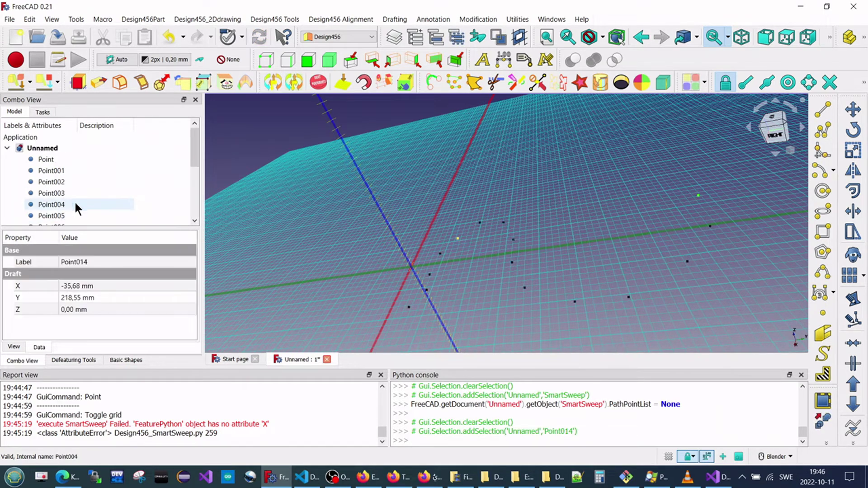
left_click(59, 149)
left_click(55, 159)
scroll(68, 180, "down", 4)
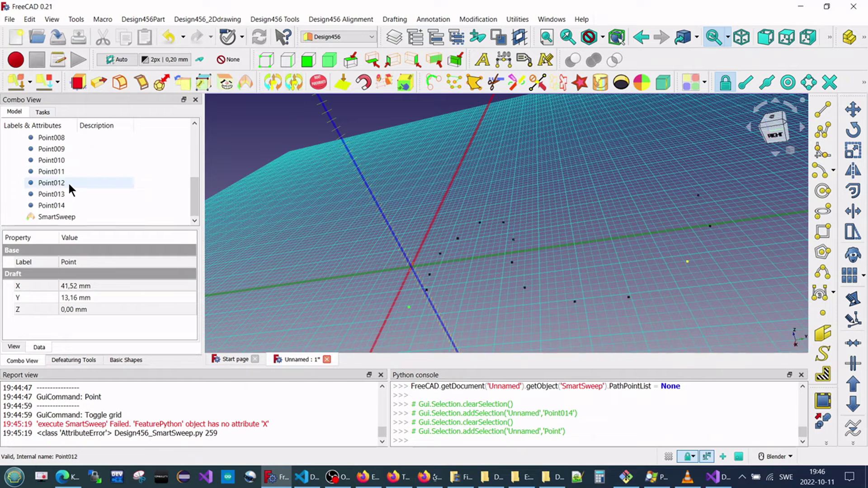
left_click(68, 204, "shift")
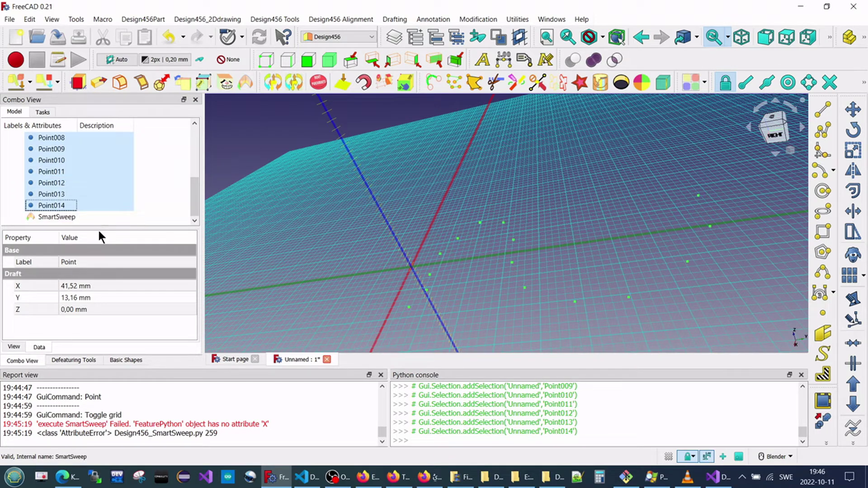
key("space")
Relink all fifteen points, Point through Point014, as SmartSweep's Path Point List
left_click(75, 216)
scroll(140, 298, "down", 1)
left_click(137, 309)
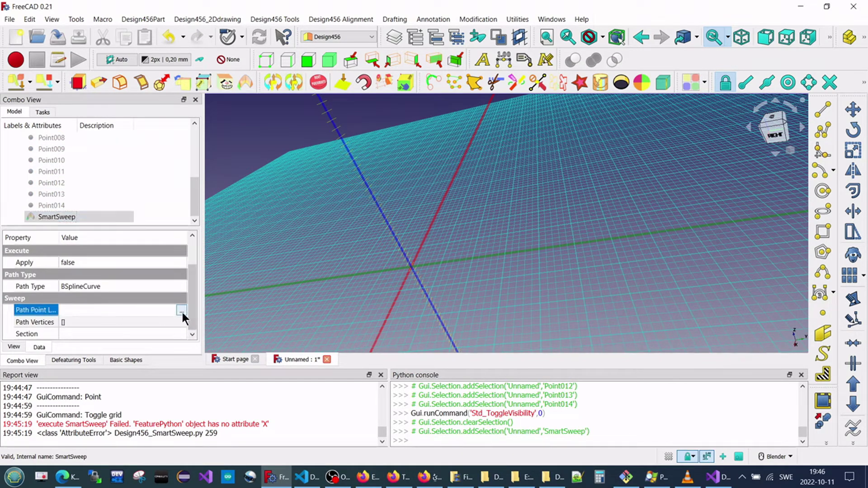
left_click(180, 310)
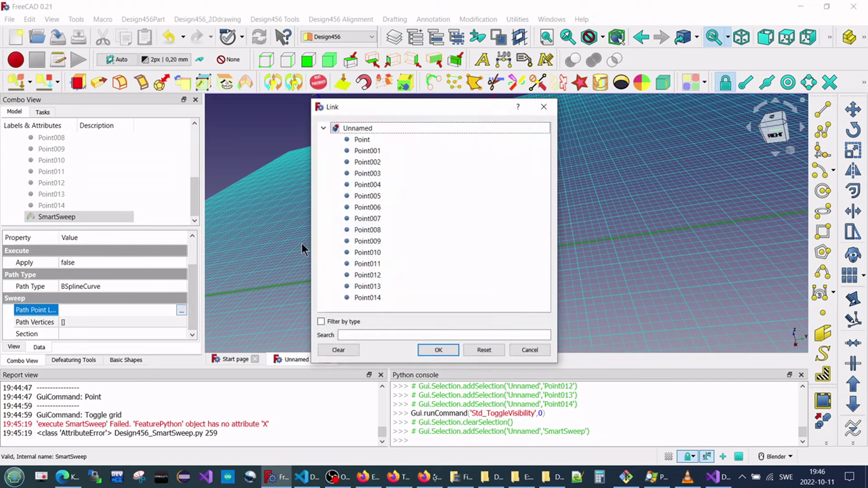
left_click(409, 297)
key("ctrl+a")
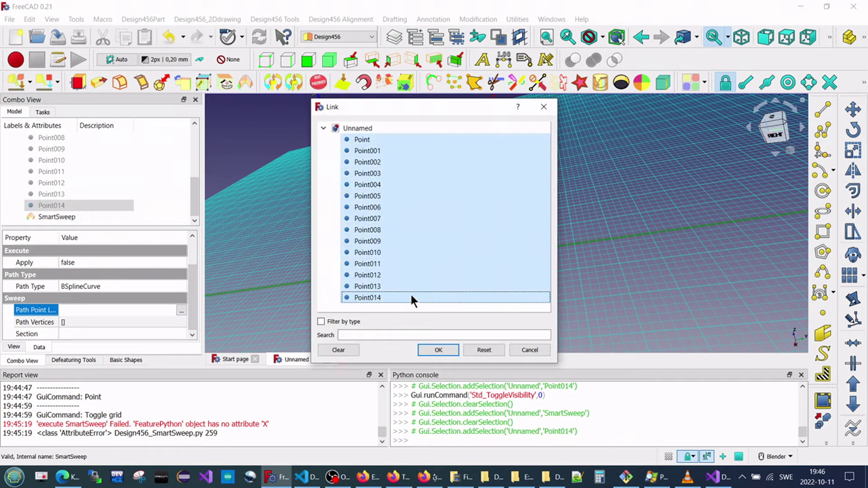
left_click(439, 350)
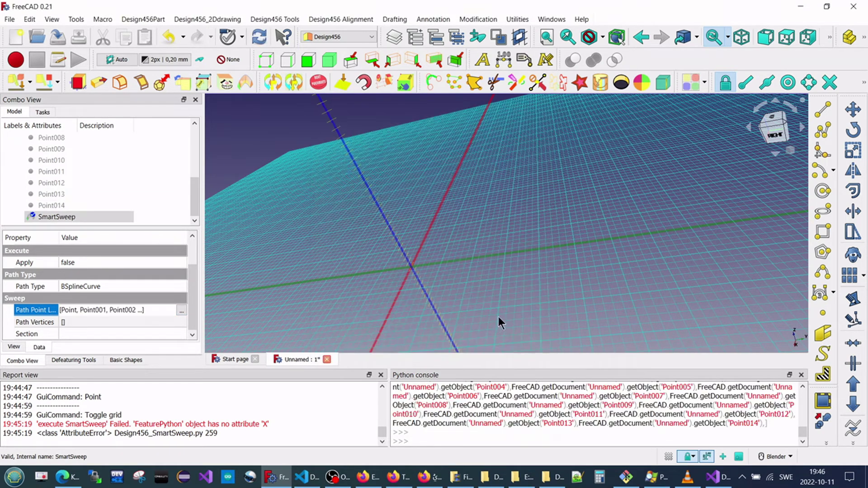
left_click(519, 278)
Orbit to see the three-arrow ball widgets at every point, then clear the Report view
mouse_move(494, 297)
middle_mouse_down()
mouse_move(506, 296)
mouse_move(503, 305)
mouse_move(471, 294)
mouse_move(549, 250)
mouse_move(721, 195)
mouse_move(694, 228)
mouse_move(621, 276)
mouse_move(578, 259)
mouse_move(297, 302)
middle_mouse_up()
mouse_move(529, 347)
middle_mouse_down()
mouse_move(526, 354)
mouse_move(621, 349)
mouse_move(615, 328)
middle_mouse_up()
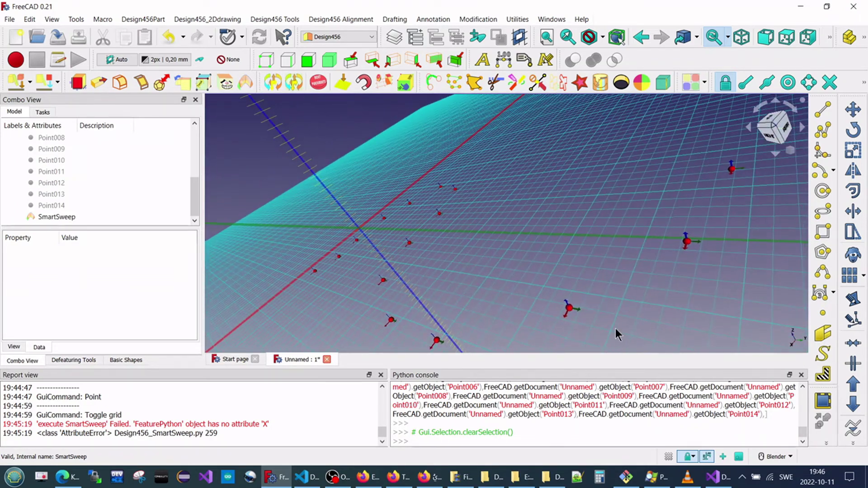
middle_click_drag(536, 300, 429, 289)
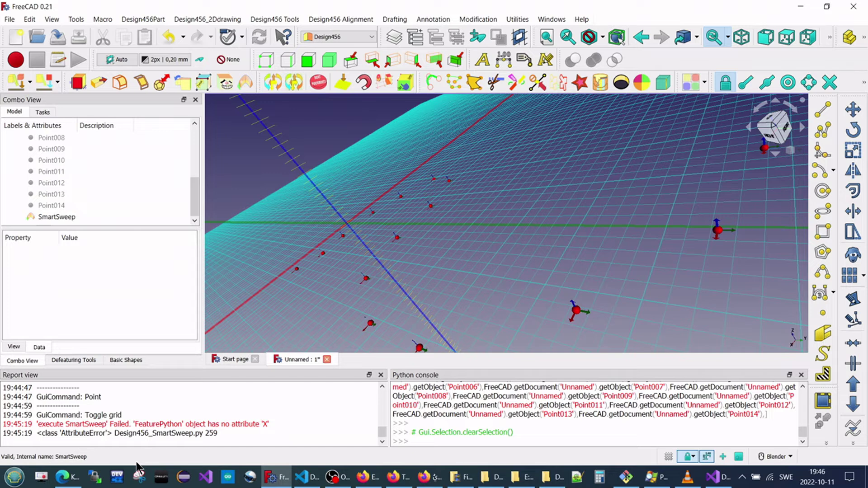
right_click(159, 443)
left_click(177, 420)
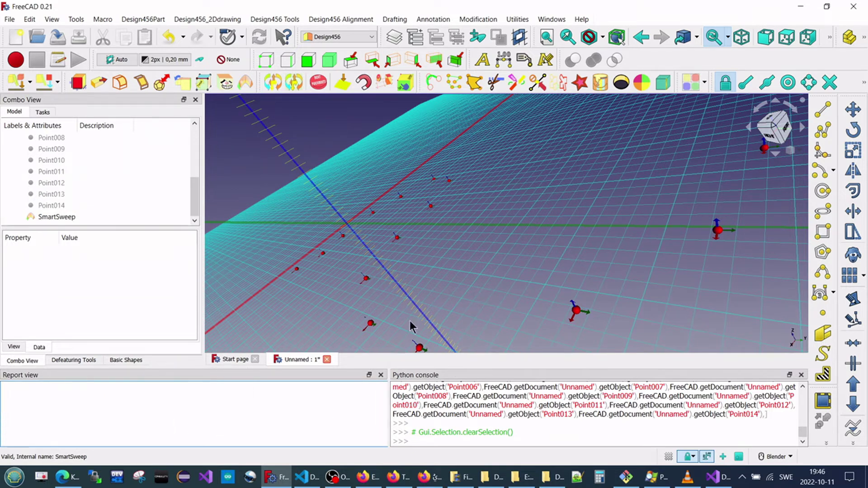
Zoom into one ball widget and click its green arrow and red ball to log callbacks
scroll(569, 318, "up", 3)
scroll(585, 324, "up", 2)
scroll(634, 290, "up", 2)
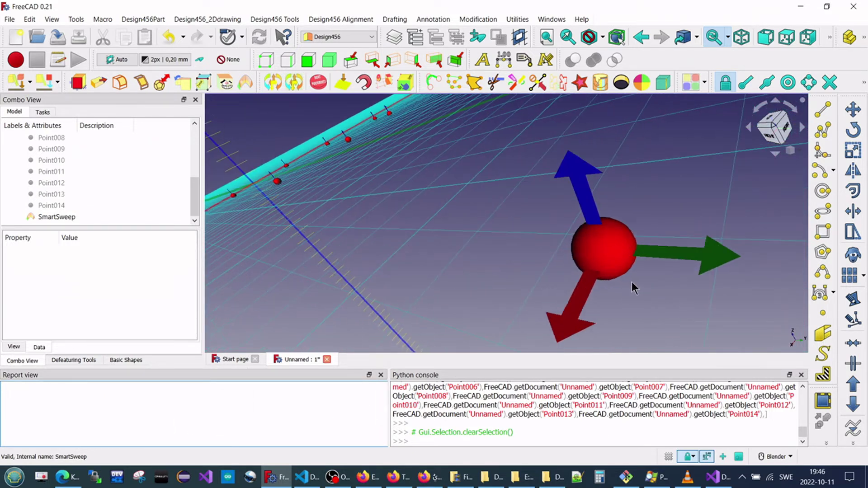
middle_click_drag(633, 288, 688, 235)
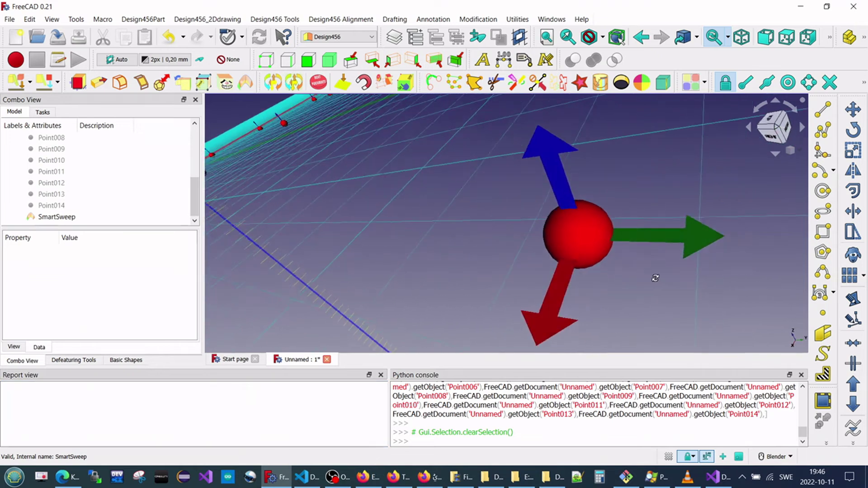
left_click(677, 232)
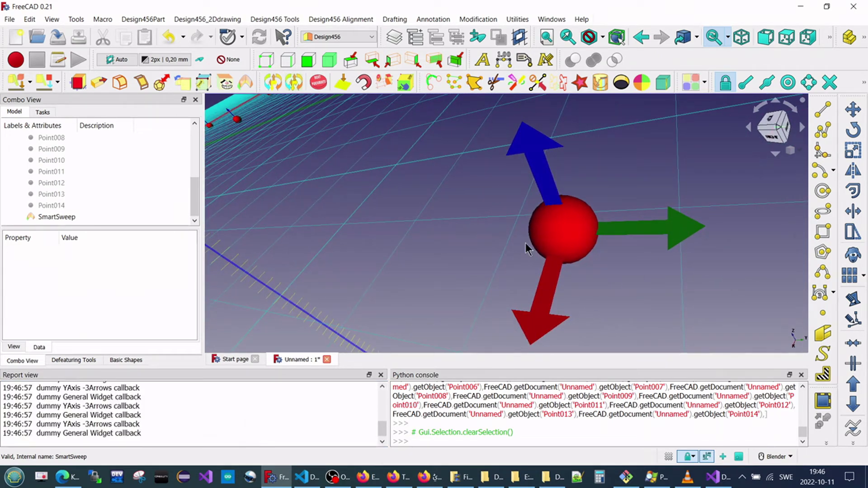
left_click(570, 251)
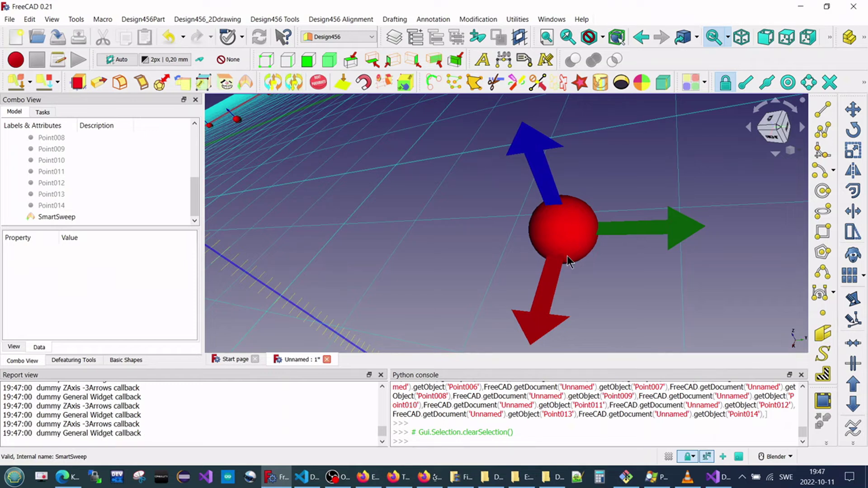
scroll(206, 425, "up", 3)
scroll(205, 425, "up", 3)
scroll(205, 425, "up", 3)
scroll(206, 425, "up", 3)
scroll(206, 425, "down", 10)
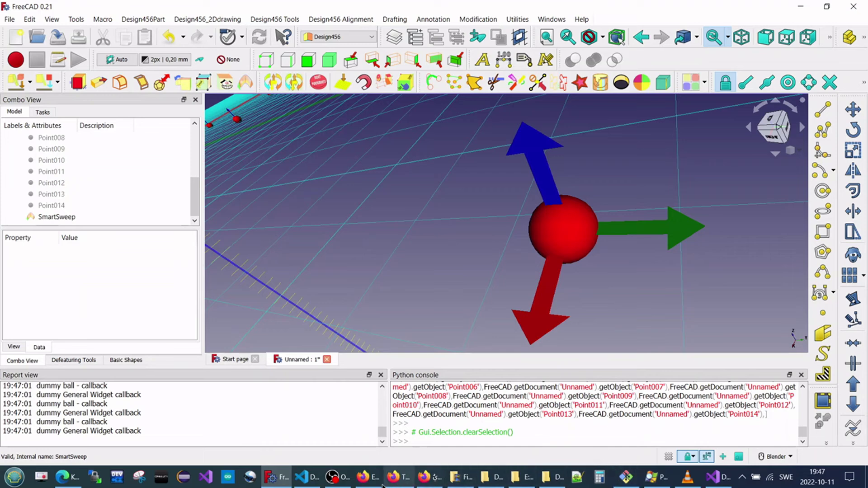
Switch to VS Code and scroll Design456_SmartSweep.py down to the Design456_SmartSweep class
left_click(304, 484)
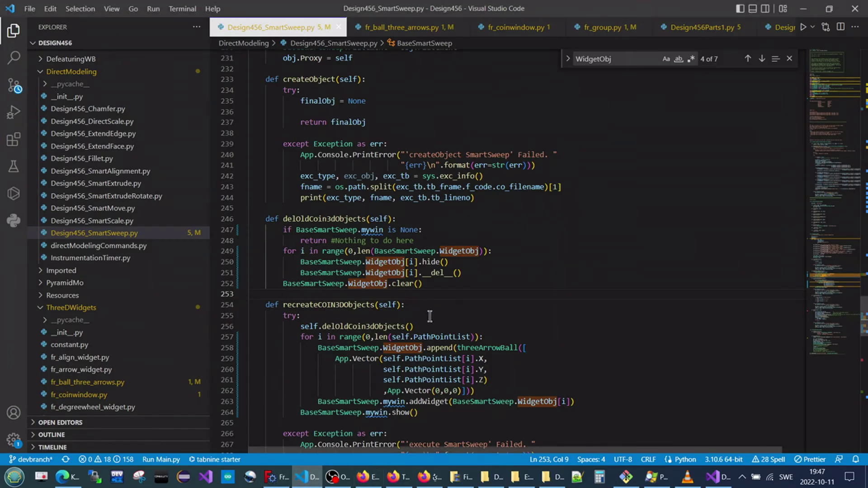
scroll(425, 325, "up", 8)
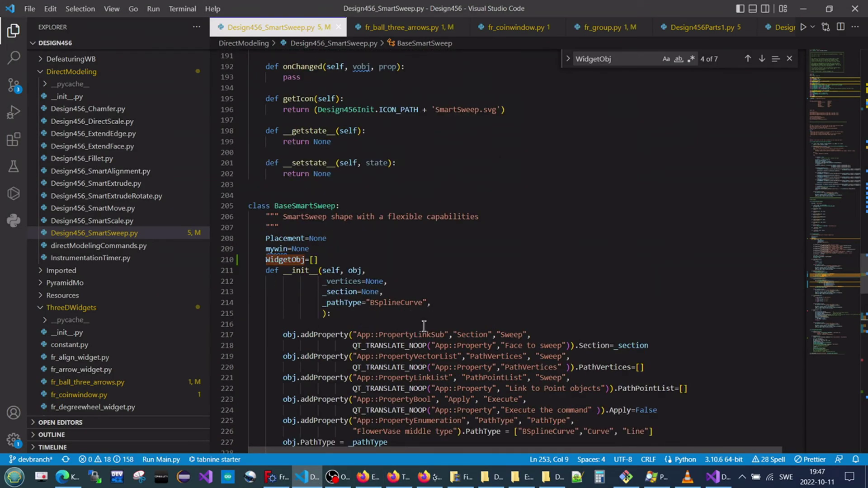
scroll(425, 325, "up", 6)
scroll(423, 326, "up", 5)
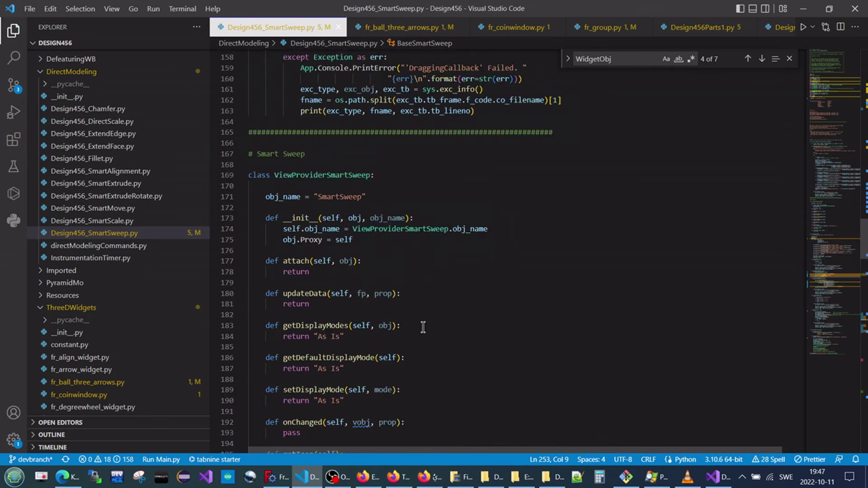
scroll(422, 329, "down", 8)
scroll(424, 330, "down", 8)
scroll(425, 334, "down", 14)
scroll(425, 339, "down", 7)
scroll(425, 339, "down", 8)
scroll(425, 339, "down", 2)
scroll(425, 339, "down", 5)
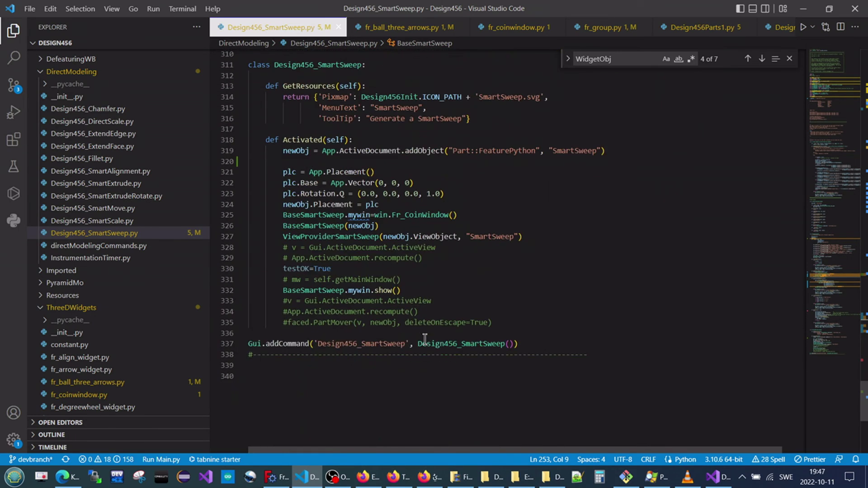
scroll(425, 339, "up", 4)
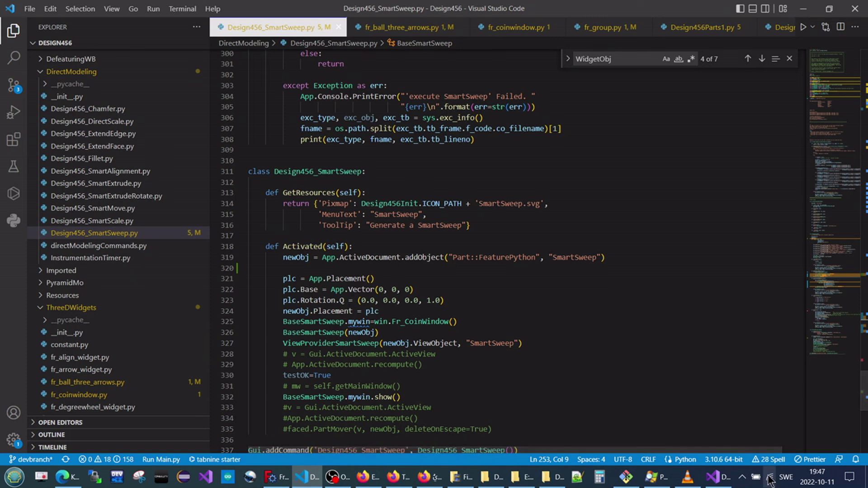